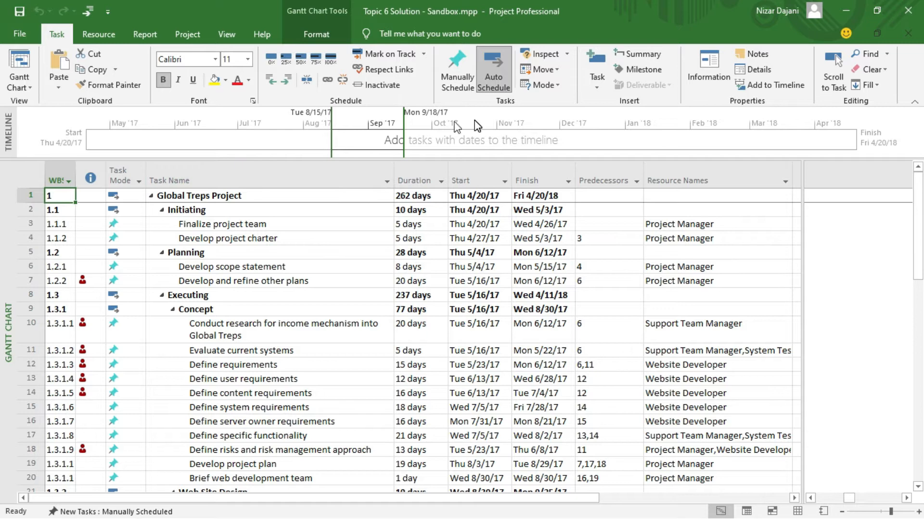
# Set the default baseline for the entire project
pyautogui.click(189, 35)
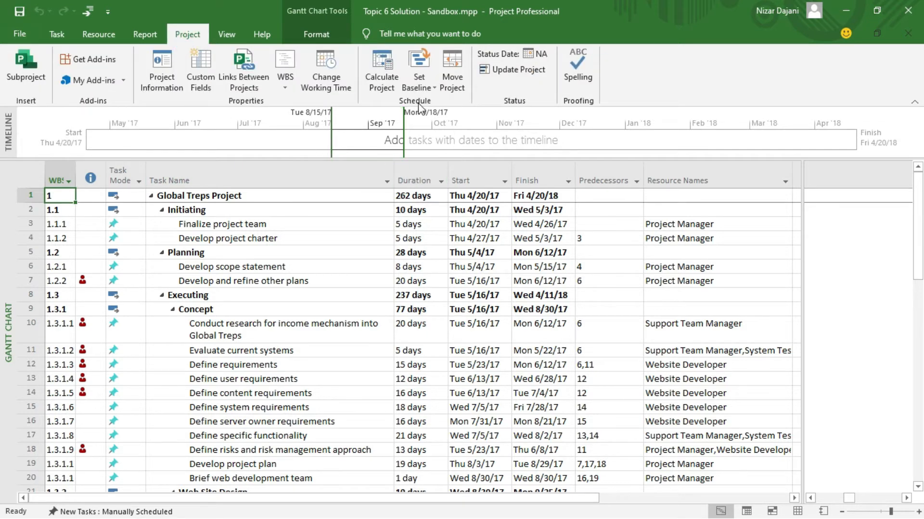
pyautogui.click(424, 64)
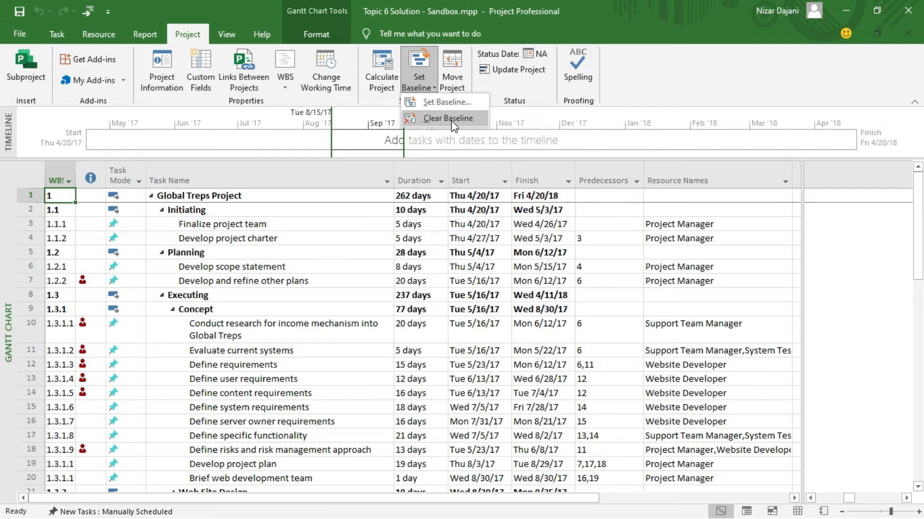
pyautogui.click(472, 102)
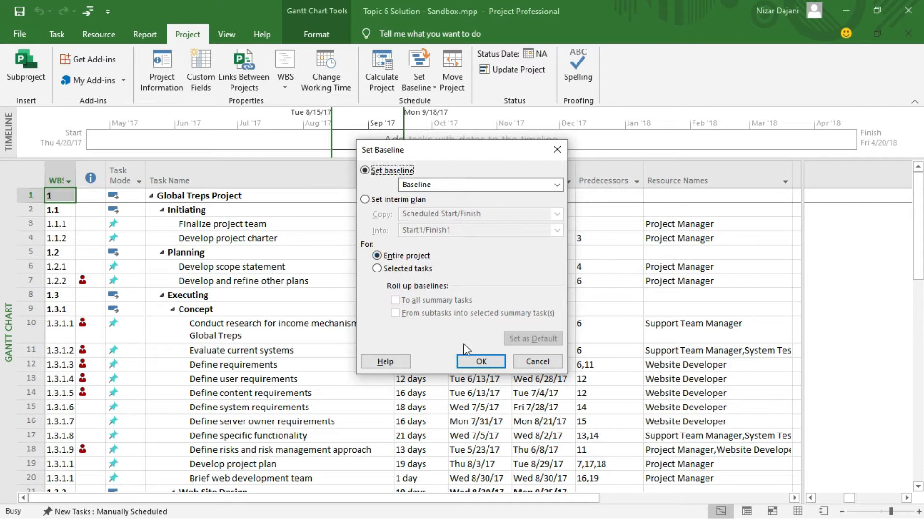
pyautogui.click(481, 362)
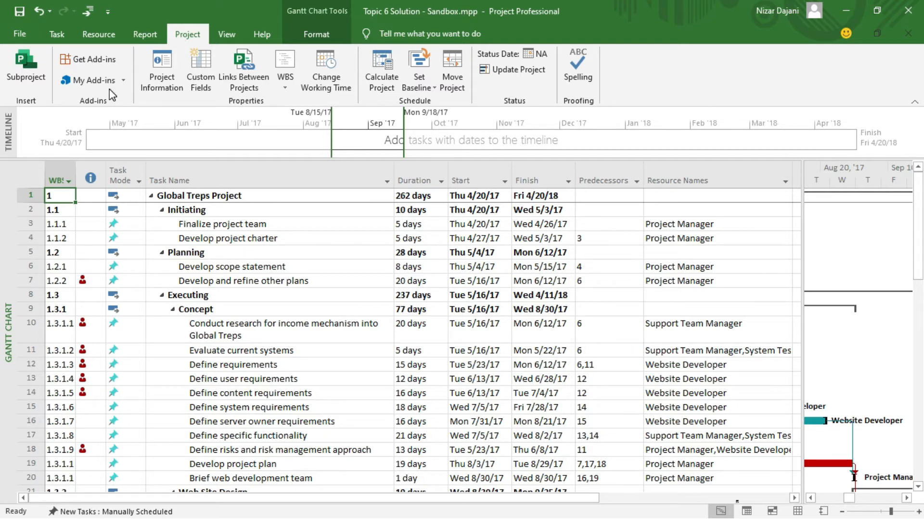
# Switch the project to the Tracking Gantt view
pyautogui.click(57, 34)
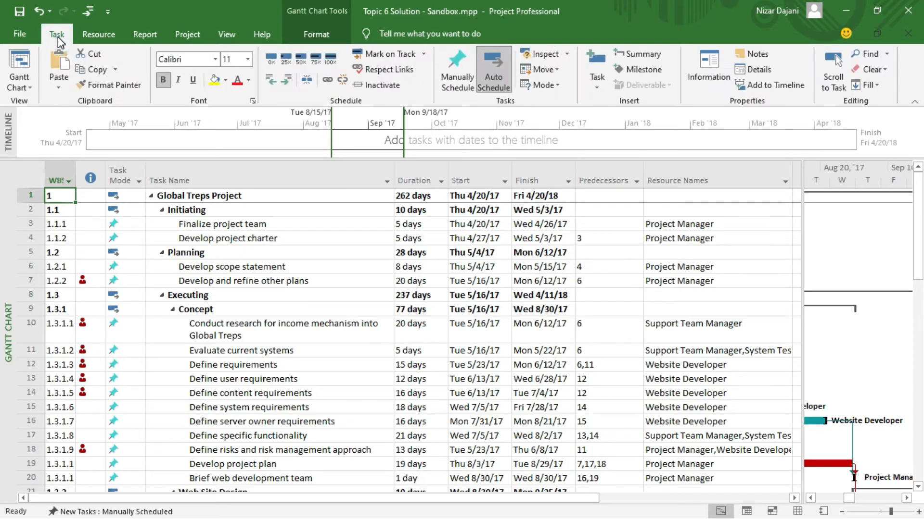
pyautogui.click(30, 88)
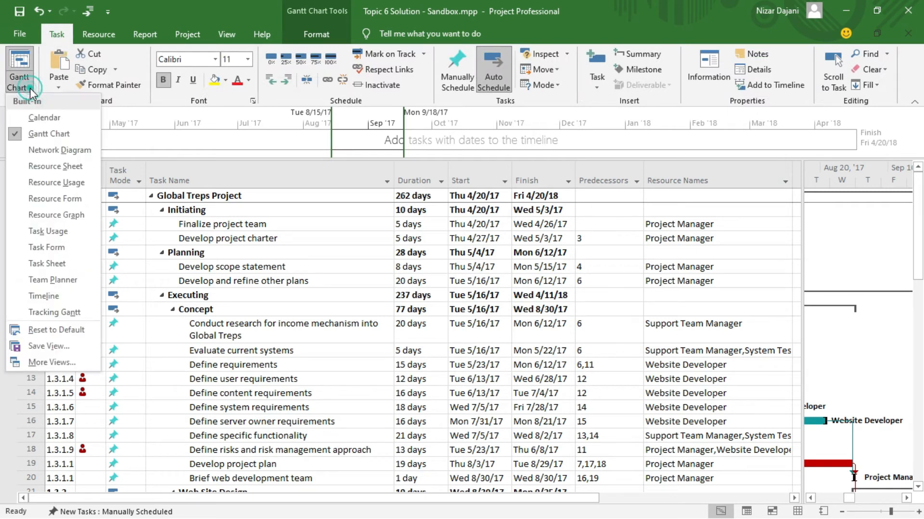
pyautogui.click(80, 313)
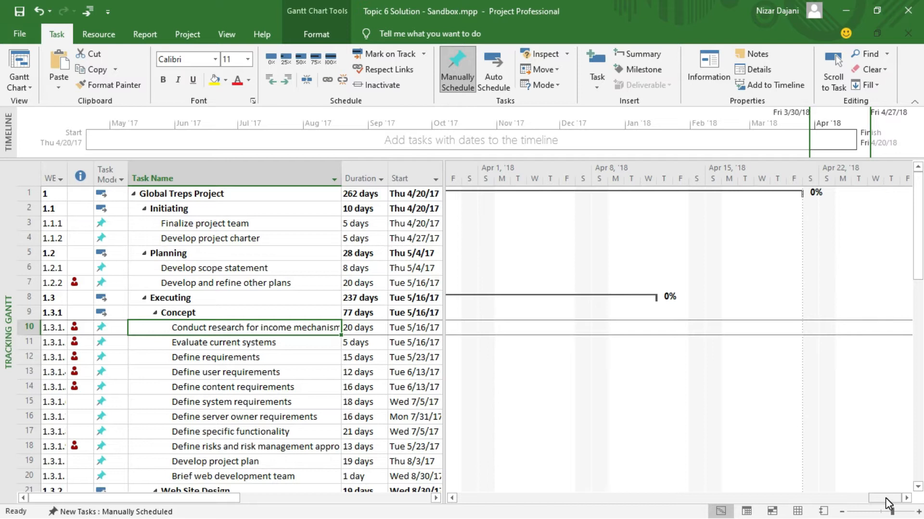
# Mark the tasks Finalize project team and Develop project charter as 100% complete
pyautogui.moveTo(885, 498); pyautogui.dragTo(453, 501)
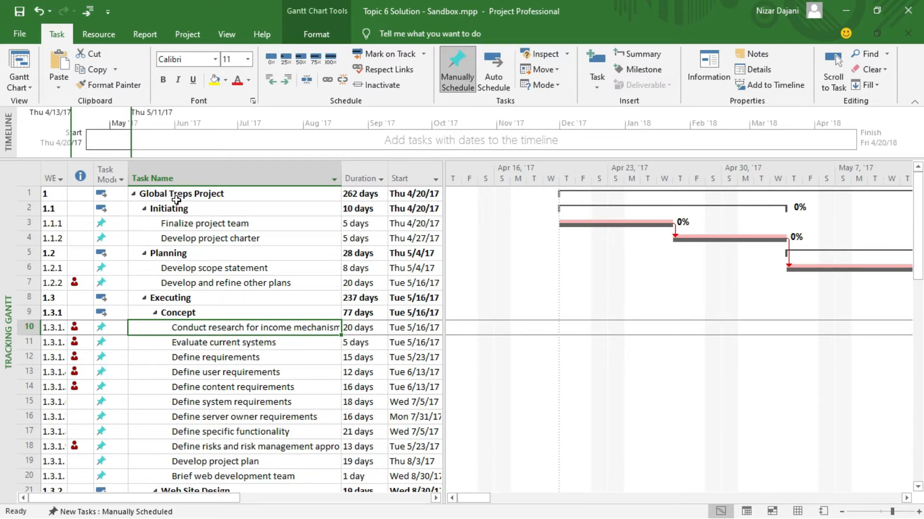
pyautogui.click(197, 224)
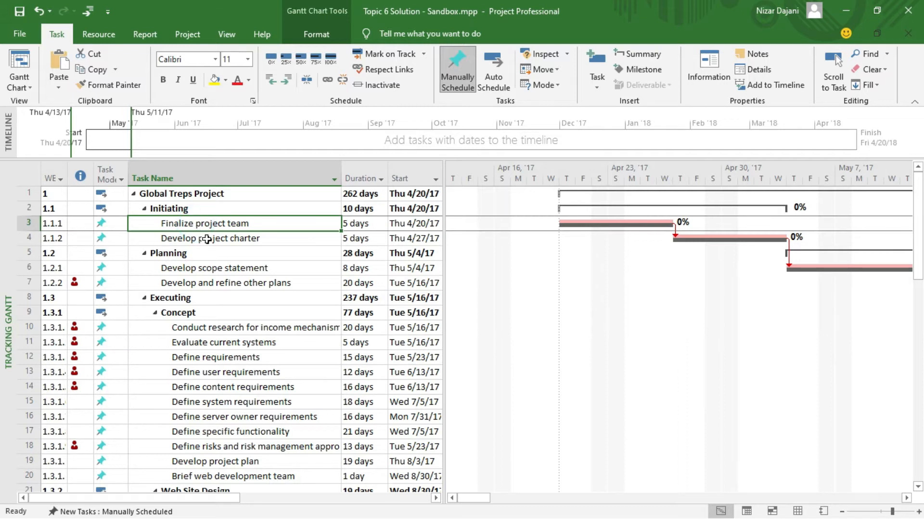
pyautogui.keyDown('shift'); pyautogui.click(210, 241); pyautogui.keyUp('shift')
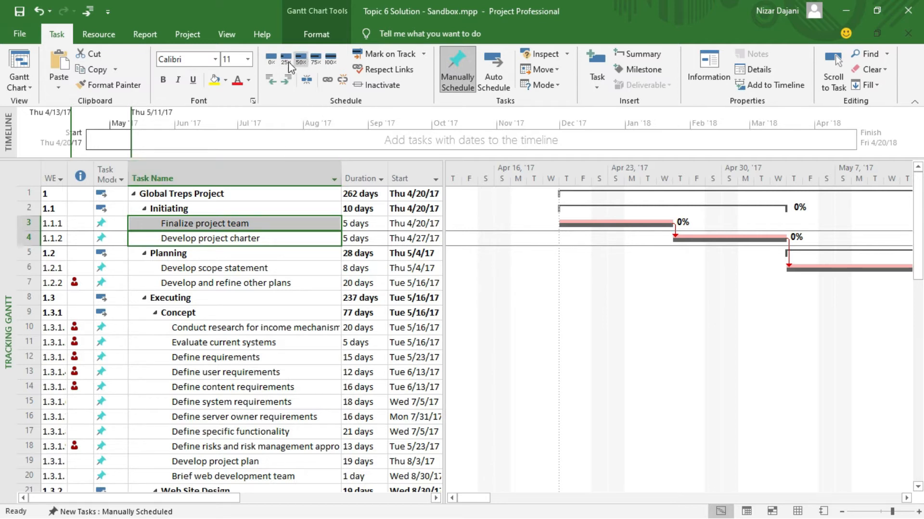
pyautogui.click(331, 60)
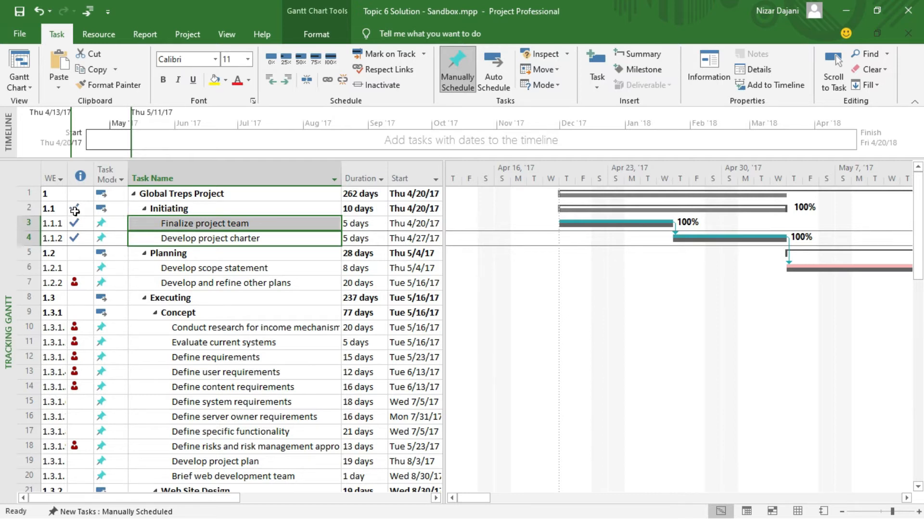
pyautogui.moveTo(74, 212)
# Update the Develop scope statement task with actual start 5/4/17 and actual finish 5/25/17
pyautogui.click(188, 270)
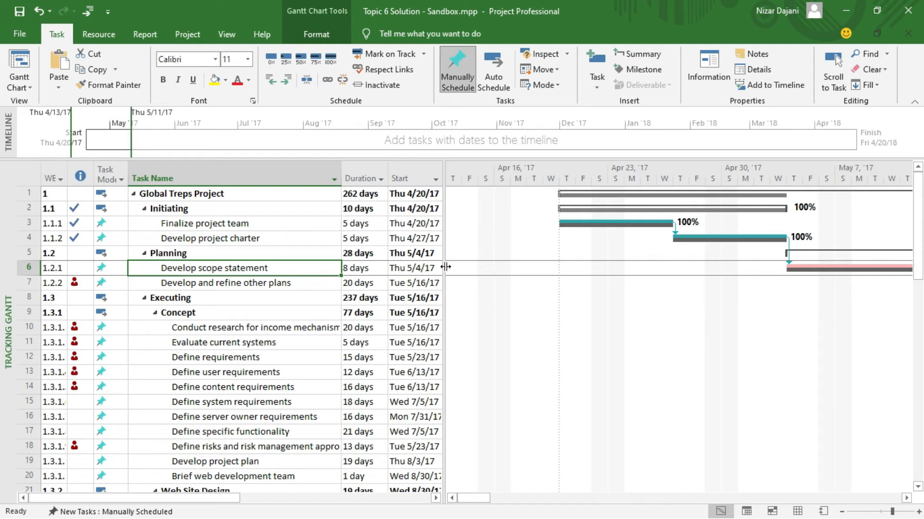
pyautogui.moveTo(444, 268); pyautogui.dragTo(523, 267)
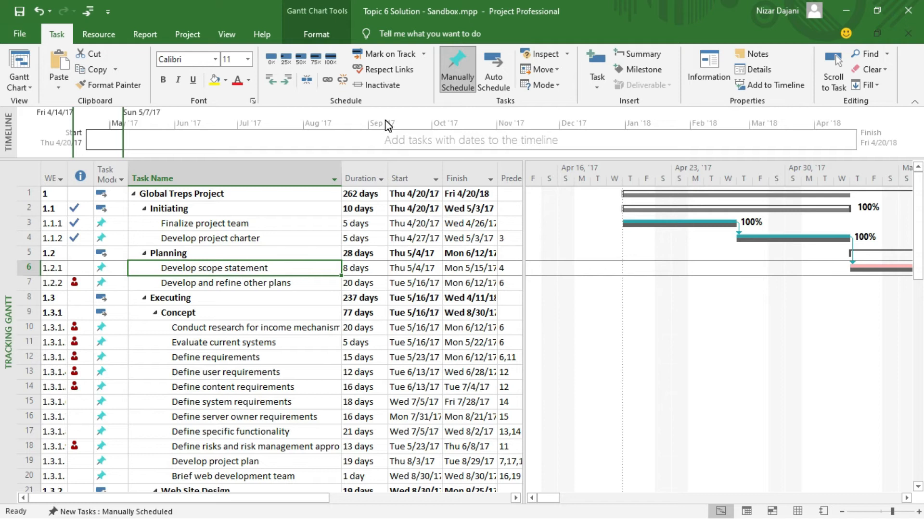
pyautogui.click(425, 54)
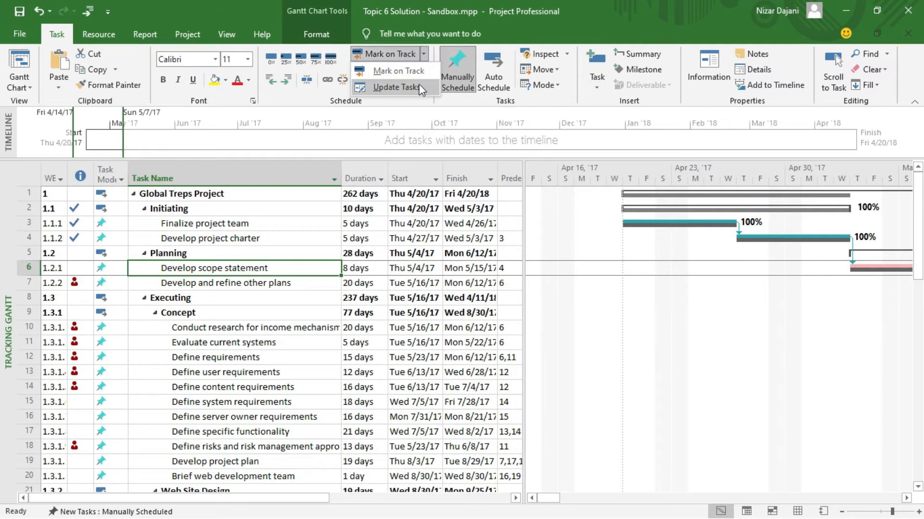
pyautogui.click(428, 88)
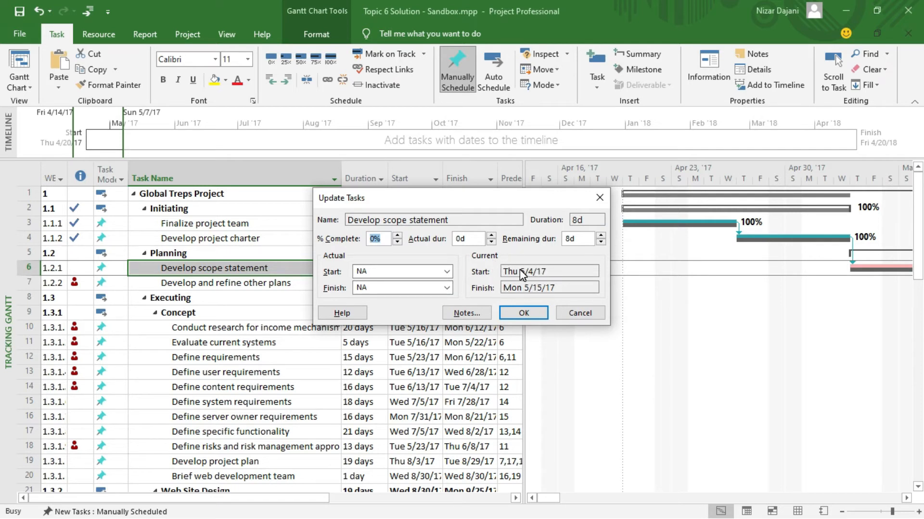
pyautogui.doubleClick(383, 272)
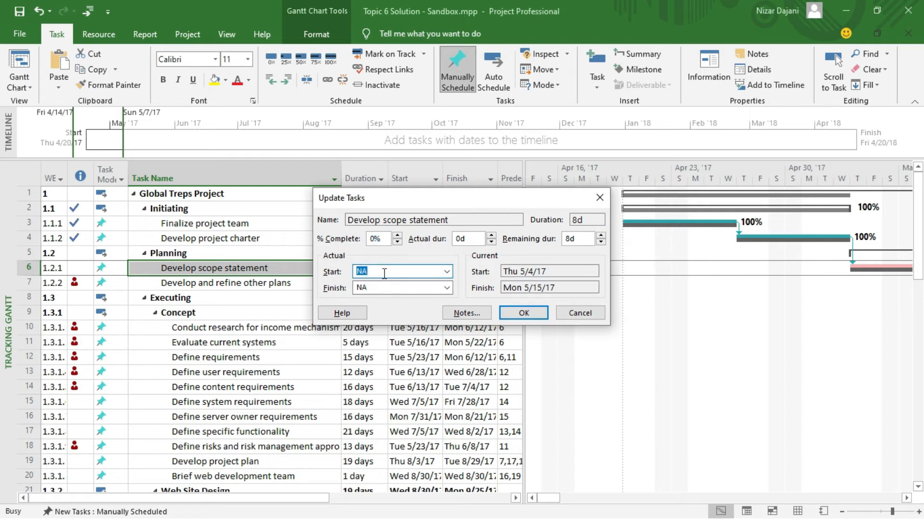
pyautogui.write('5/4/17')
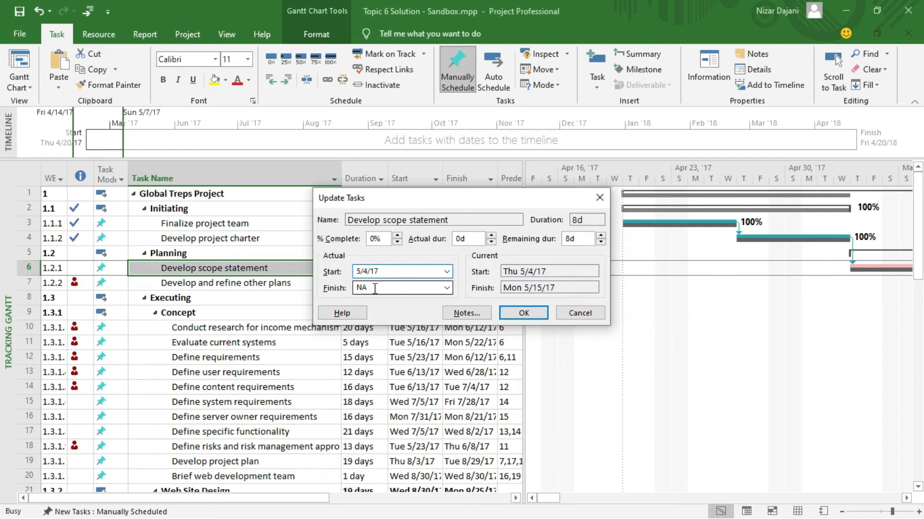
pyautogui.click(374, 289)
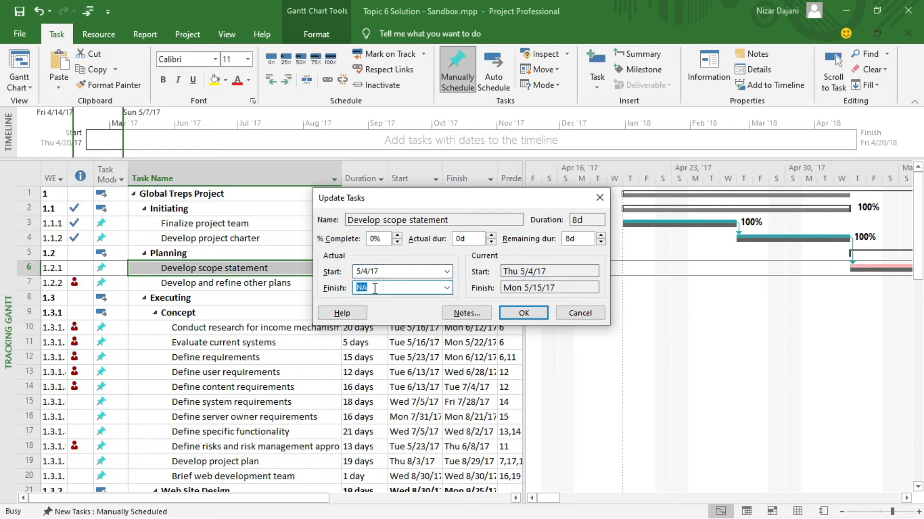
pyautogui.write('5/25/17')
pyautogui.click(523, 313)
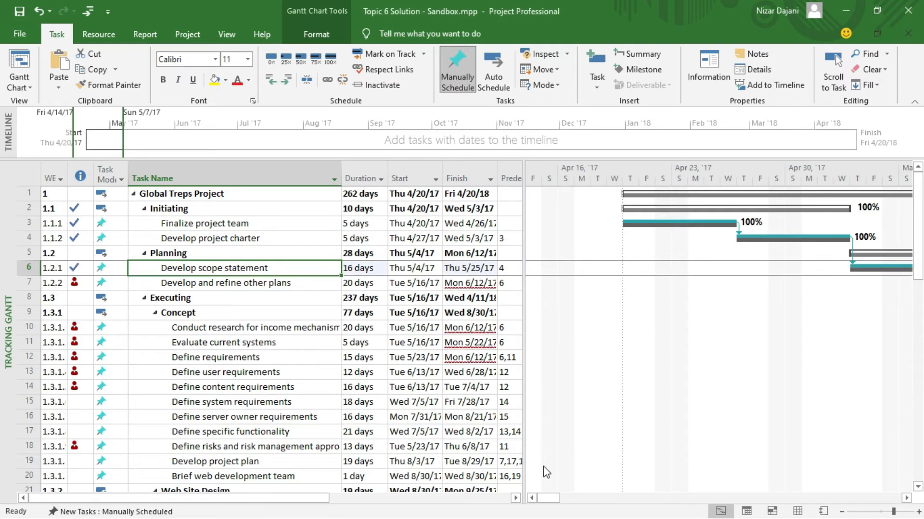
# Widen the task table area and apply the Earned Value table to it
pyautogui.moveTo(548, 498); pyautogui.dragTo(565, 502)
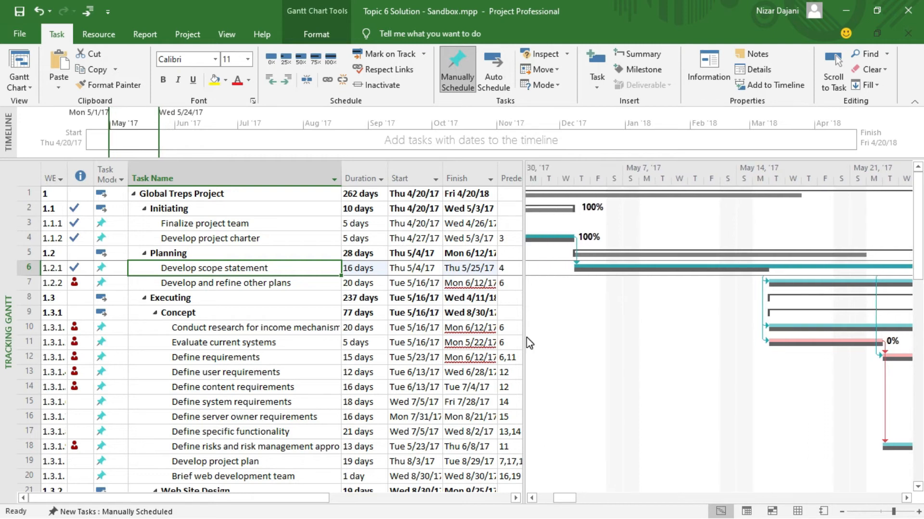
pyautogui.moveTo(525, 337); pyautogui.dragTo(340, 333)
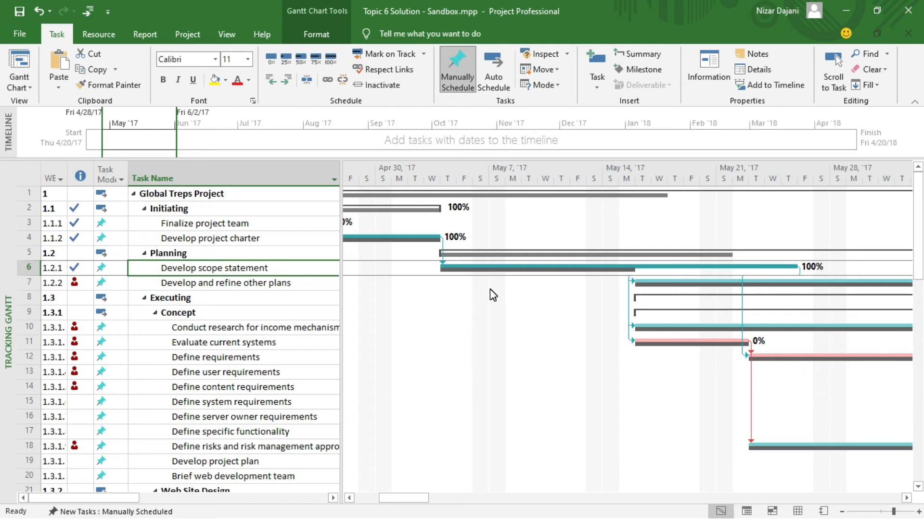
pyautogui.moveTo(342, 294); pyautogui.dragTo(779, 298)
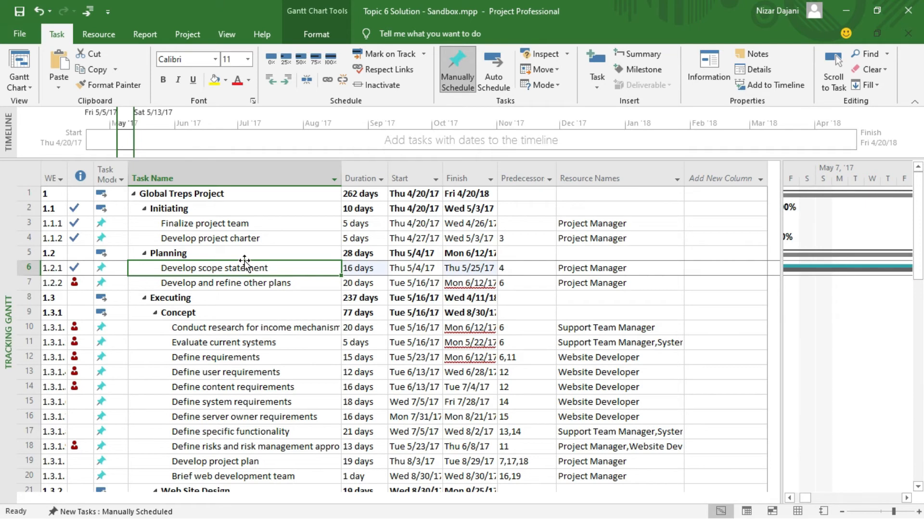
pyautogui.click(31, 177)
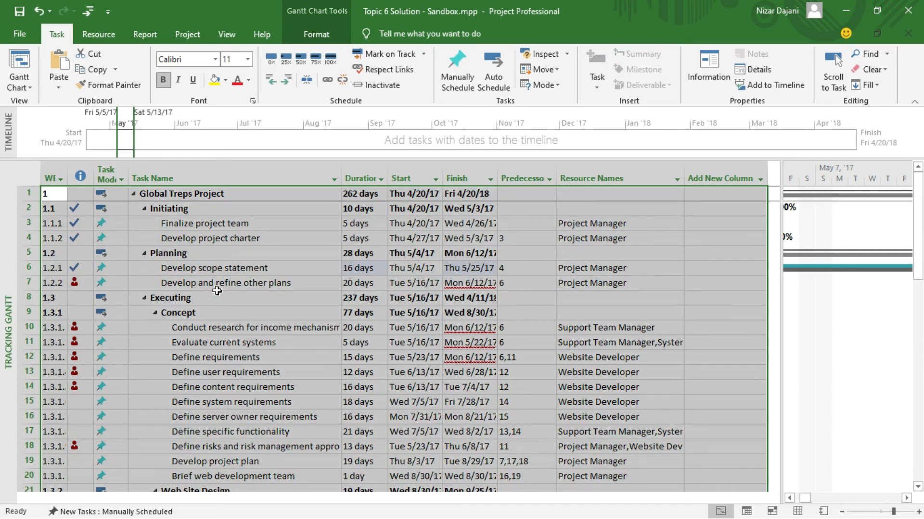
pyautogui.rightClick(28, 179)
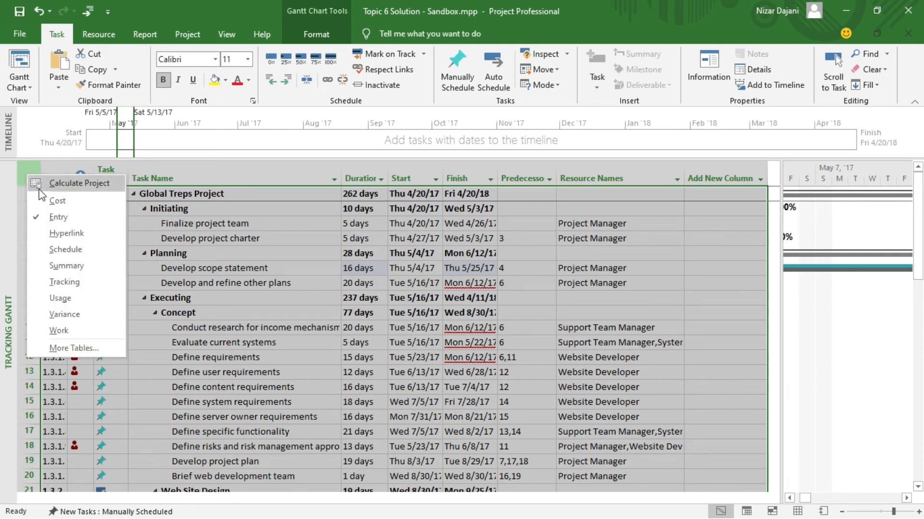
pyautogui.click(106, 346)
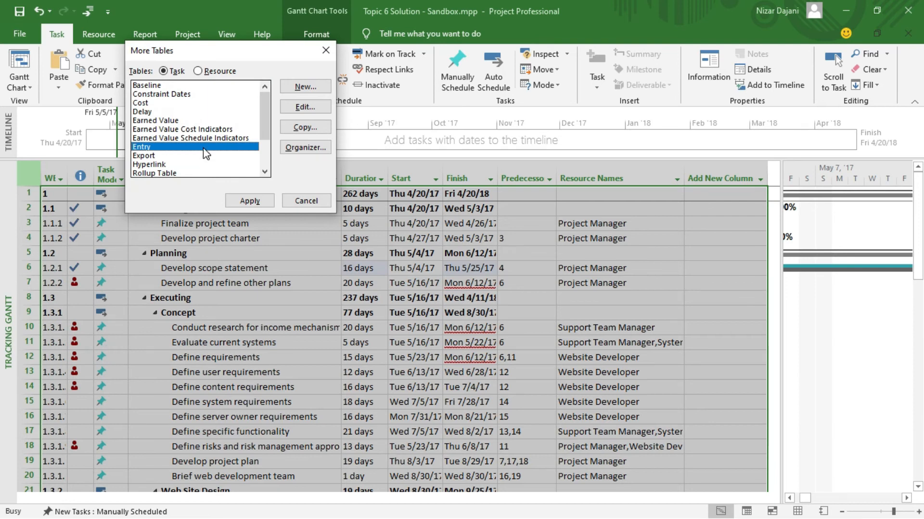
pyautogui.doubleClick(176, 121)
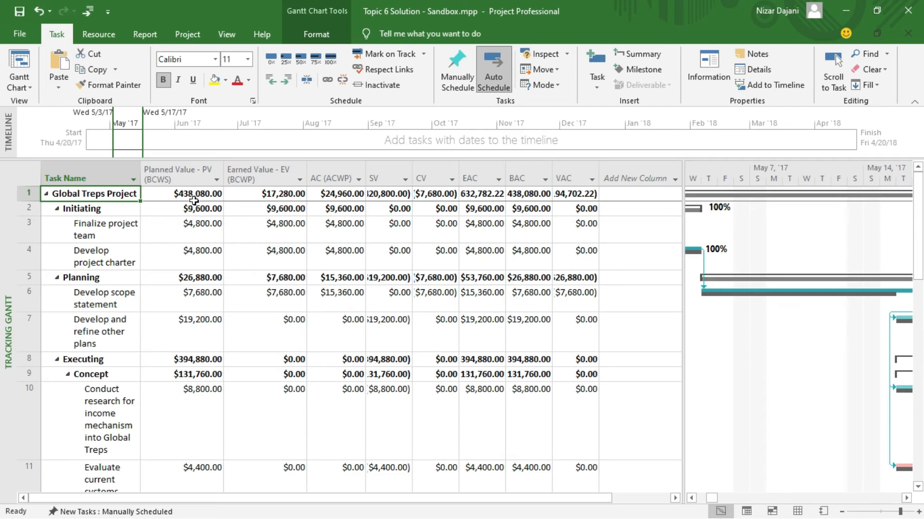
# Examine the earned value columns and their definitions (PV, EV, AC, SV, CV, EAC, BAC), focusing on the Develop scope statement row
pyautogui.moveTo(190, 177)
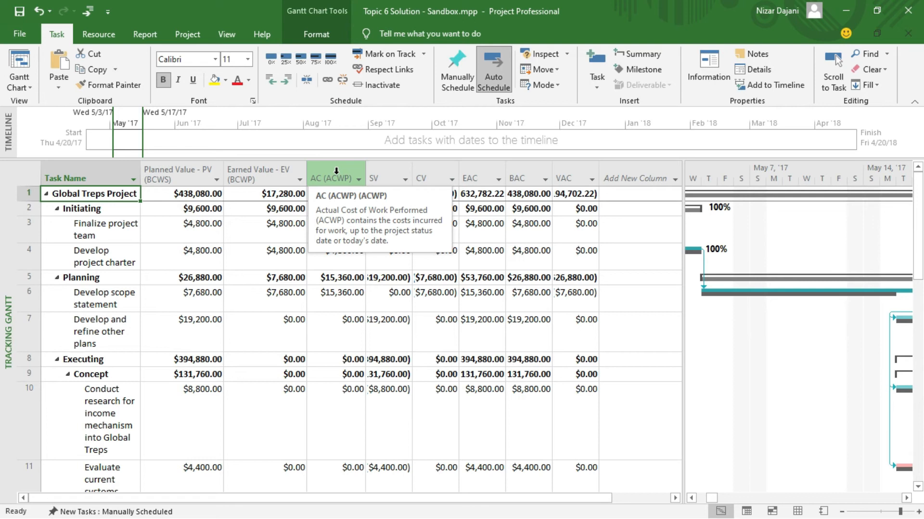
pyautogui.moveTo(263, 175)
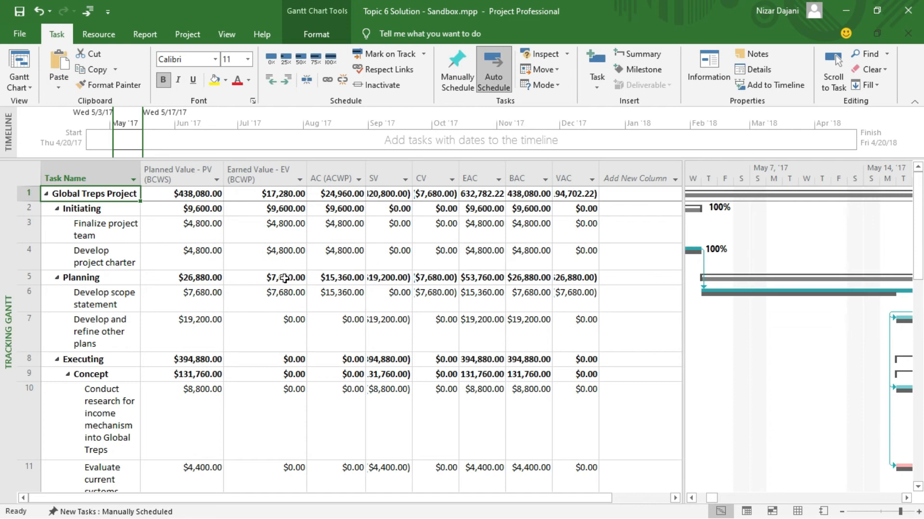
pyautogui.click(275, 303)
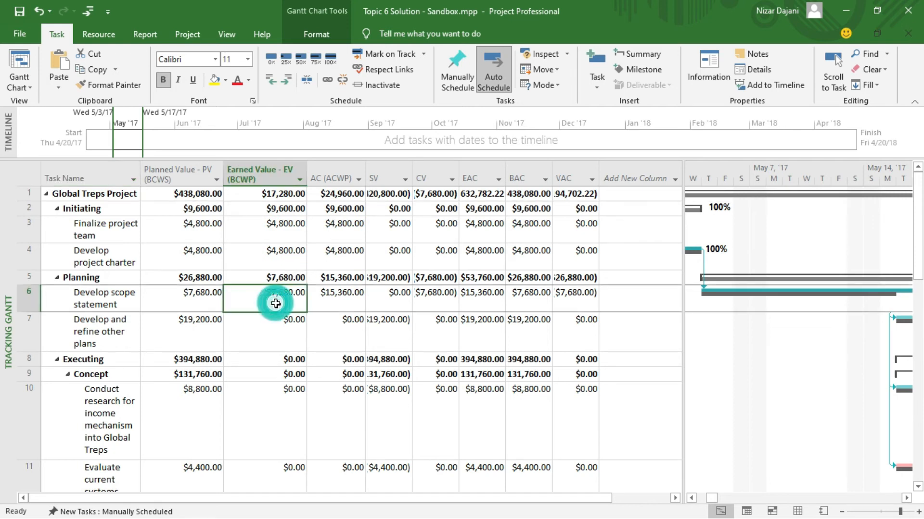
pyautogui.click(30, 297)
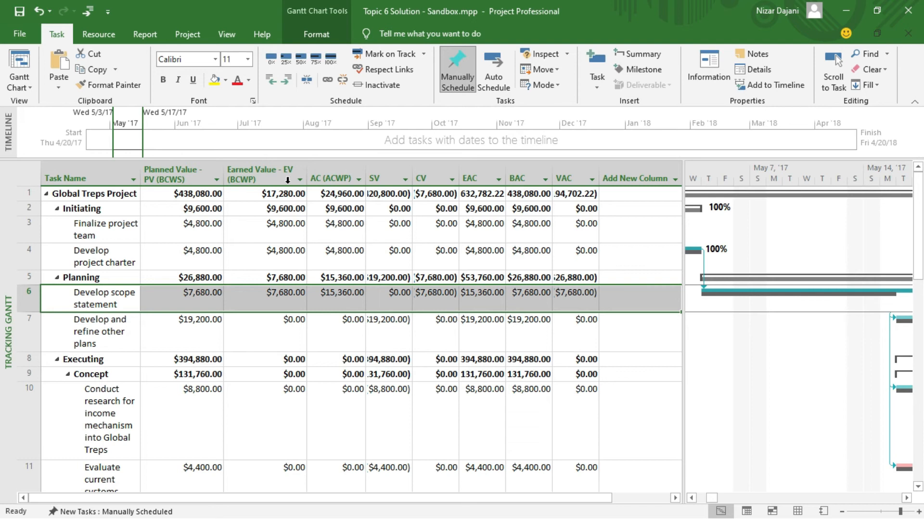
pyautogui.moveTo(246, 174)
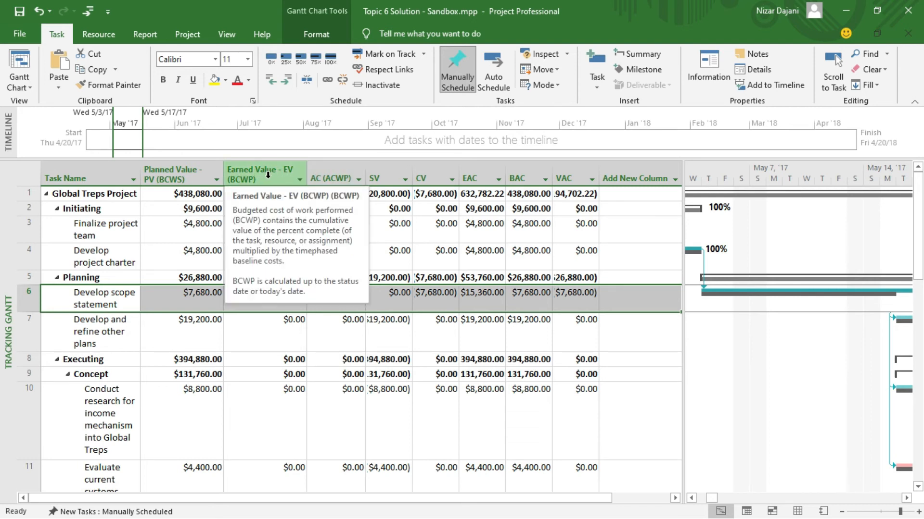
pyautogui.moveTo(340, 173)
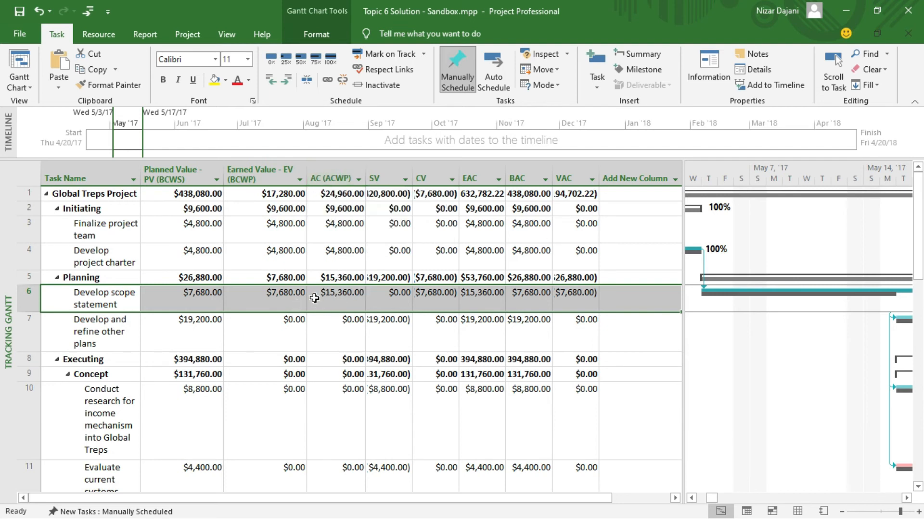
pyautogui.moveTo(386, 173)
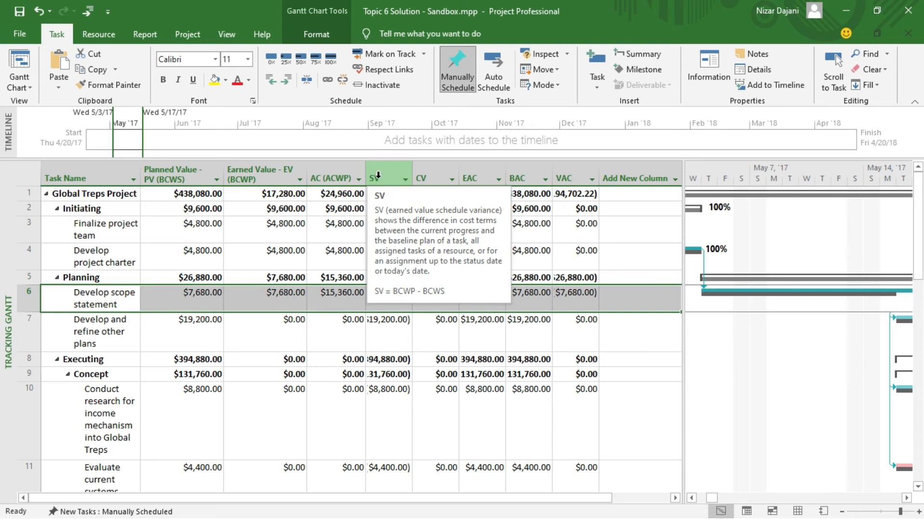
pyautogui.moveTo(434, 175)
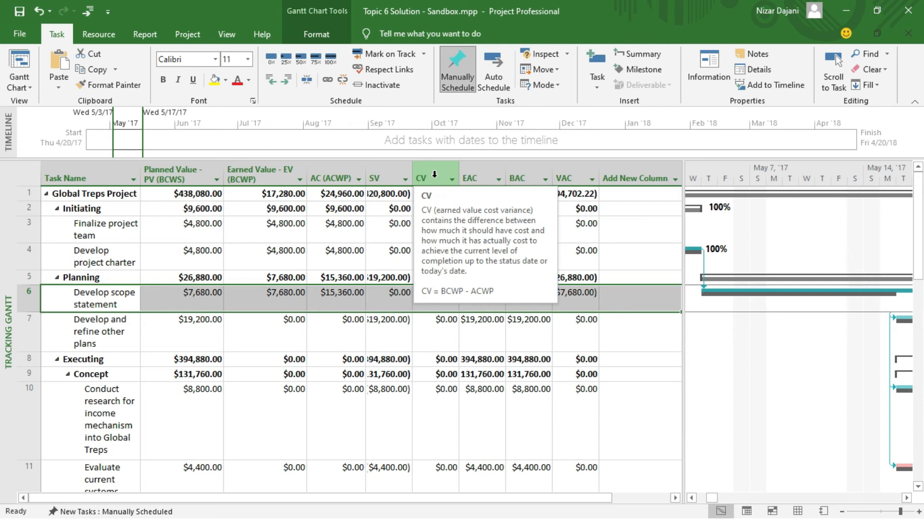
pyautogui.moveTo(481, 172)
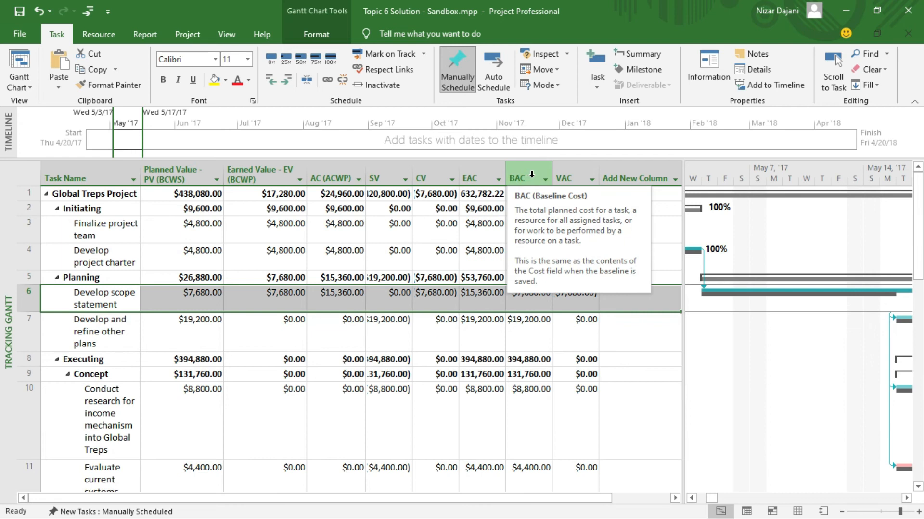
# Generate the Earned Value Report from the cost reports and review its earned value and variance over time charts
pyautogui.moveTo(580, 175)
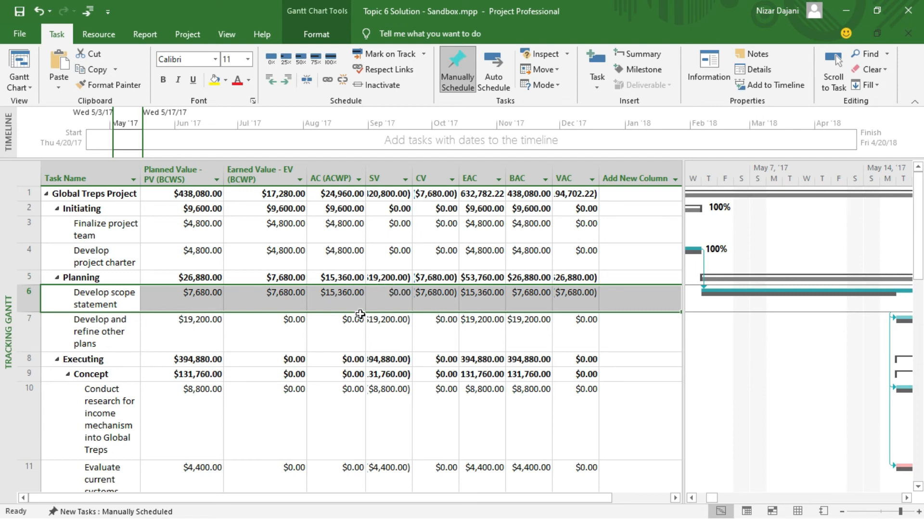
pyautogui.click(143, 34)
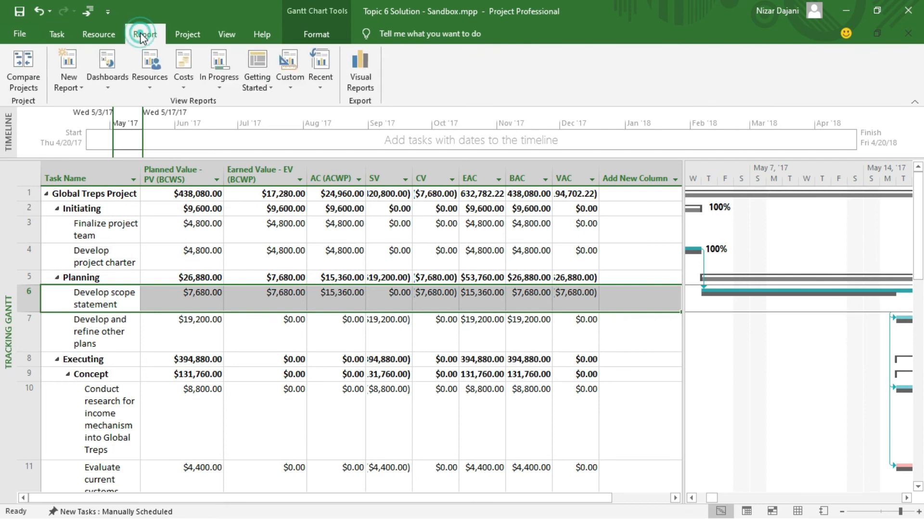
pyautogui.click(182, 69)
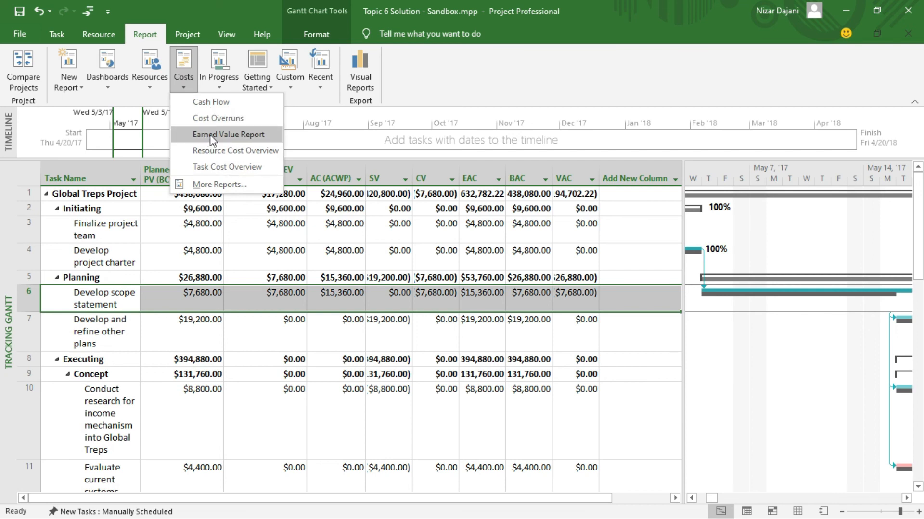
pyautogui.click(243, 135)
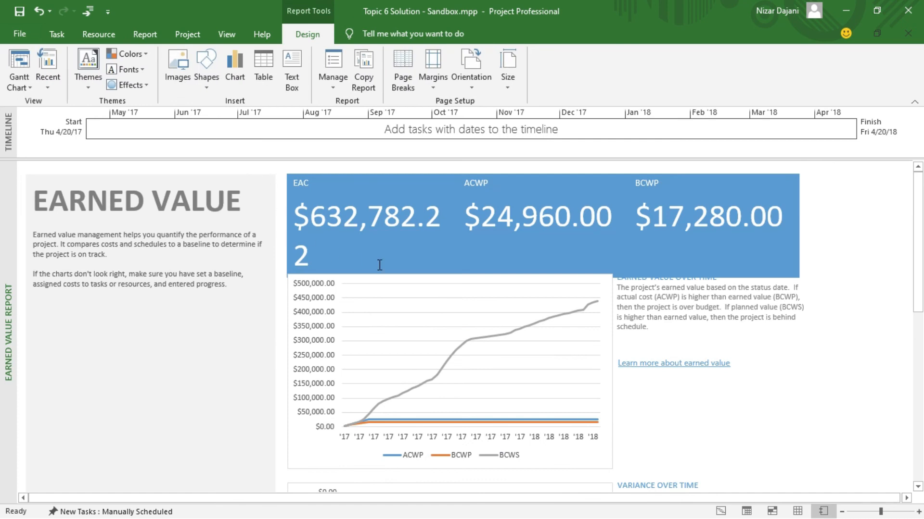
pyautogui.scroll(-5, 379, 265)
pyautogui.scroll(-8, 380, 265)
pyautogui.scroll(10, 379, 265)
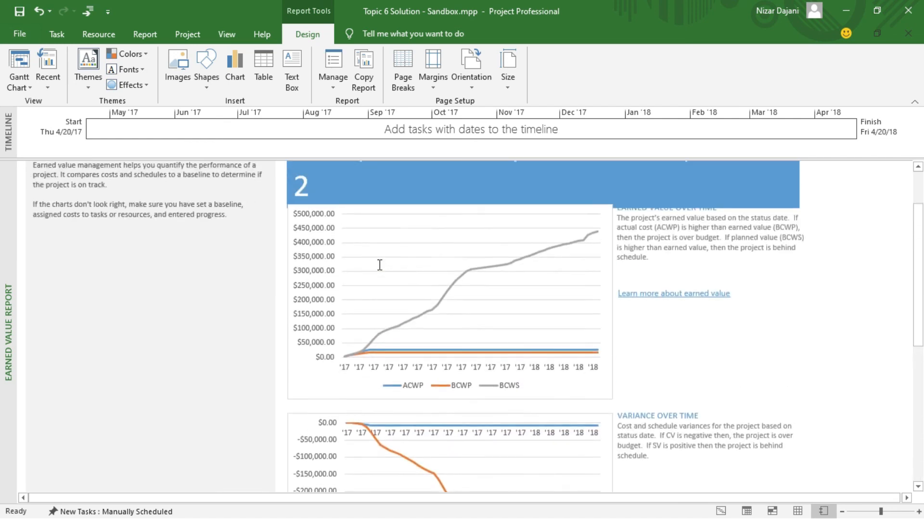
pyautogui.scroll(3, 379, 265)
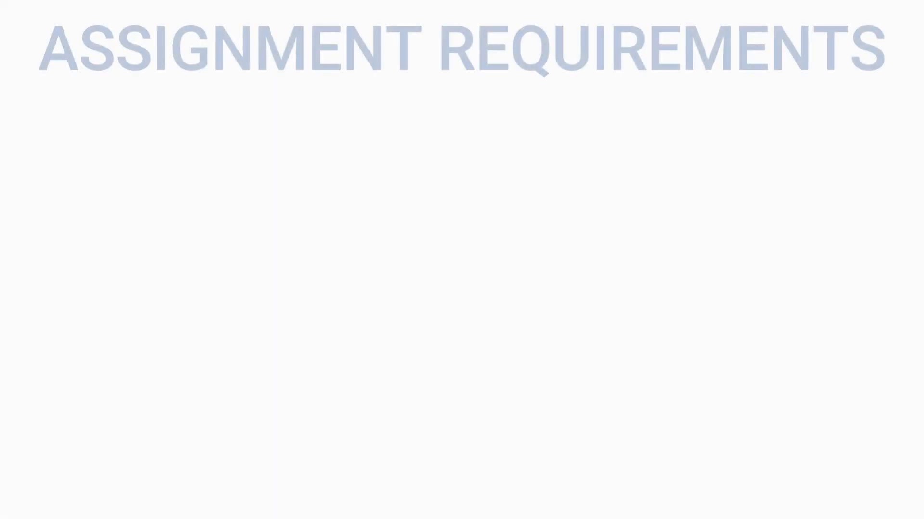